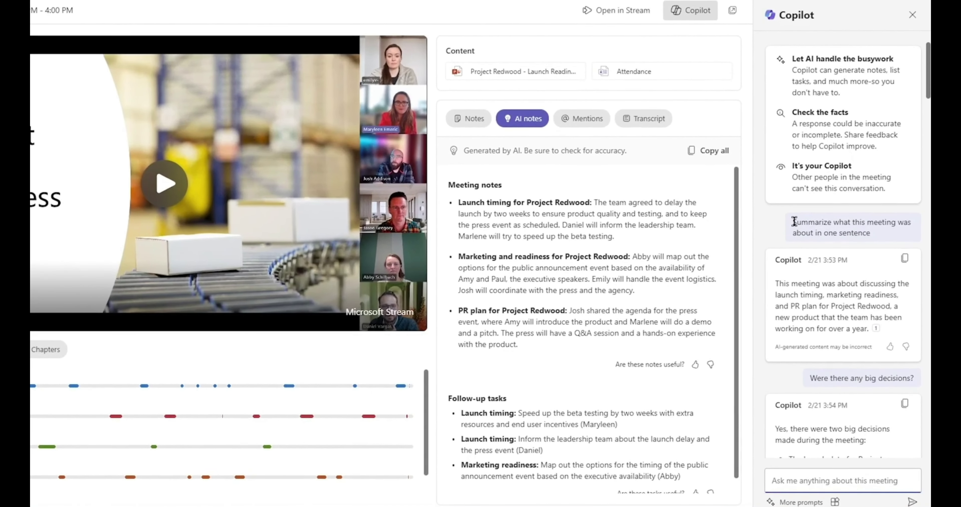
Step: Review Copilot's one-sentence meeting summary and its answer about the big decisions made in the meeting
drag(814, 239, 861, 252)
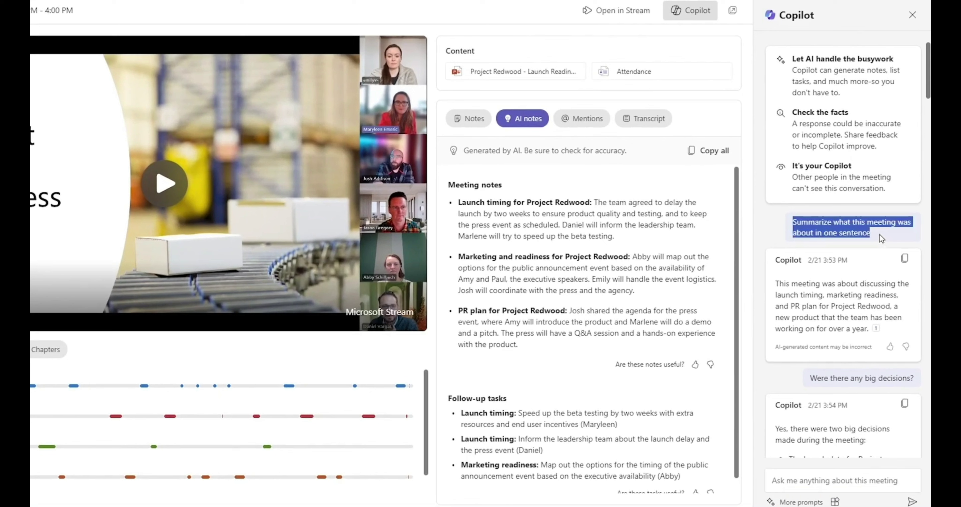
drag(775, 284, 900, 307)
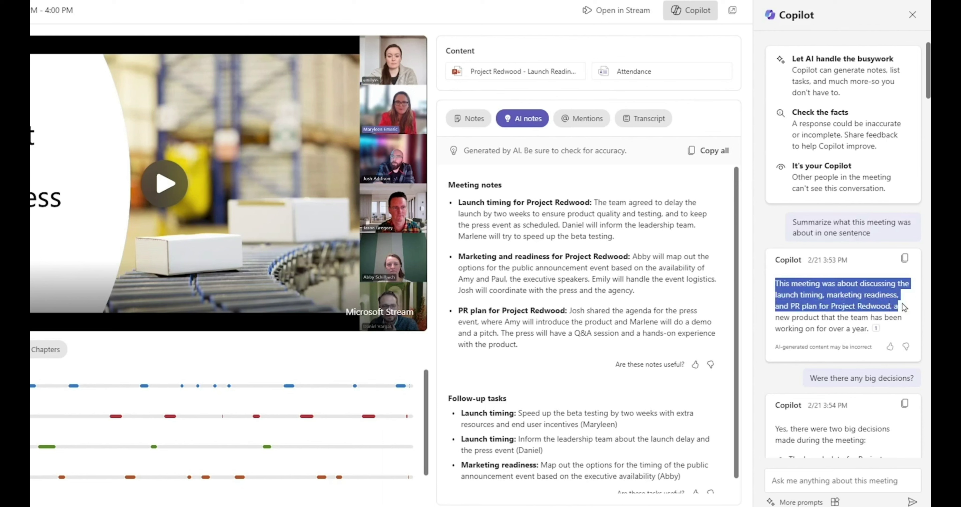
scroll(874, 237, down, 6)
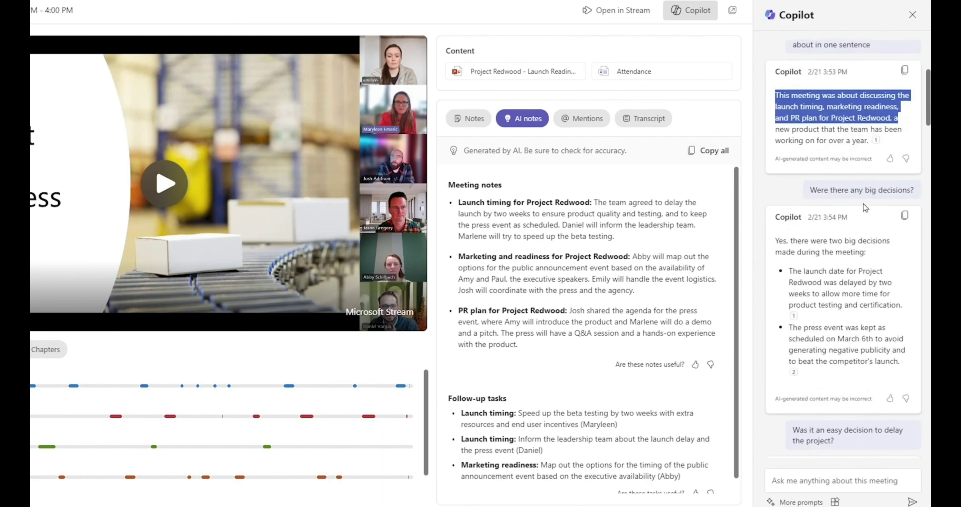
drag(810, 127, 916, 127)
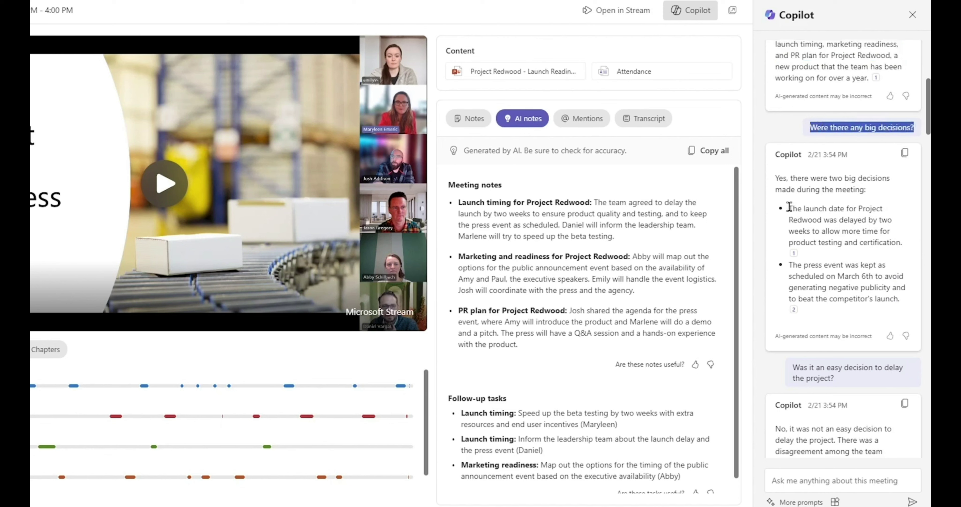
drag(788, 209, 902, 245)
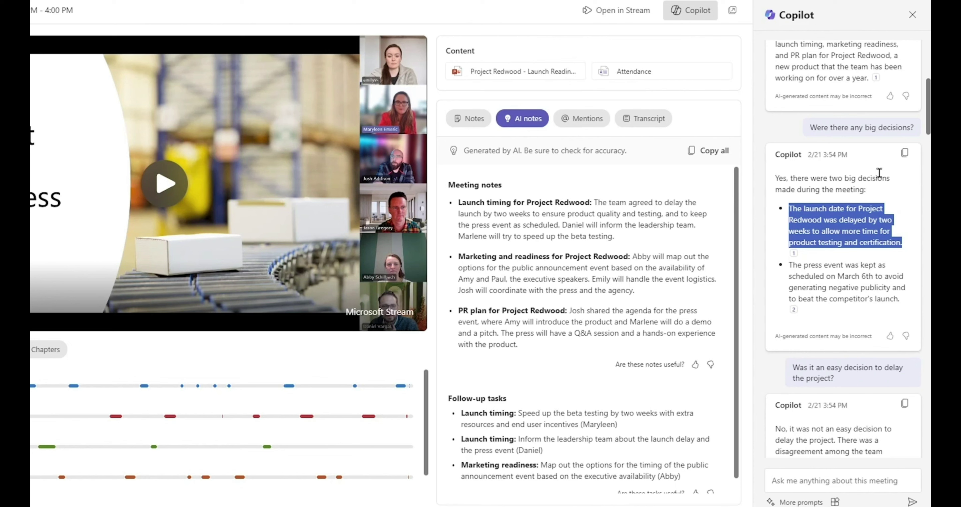
Step: Examine Copilot's answer on whether delaying the project was an easy decision, including the disagreement and compromise
scroll(839, 285, down, 5)
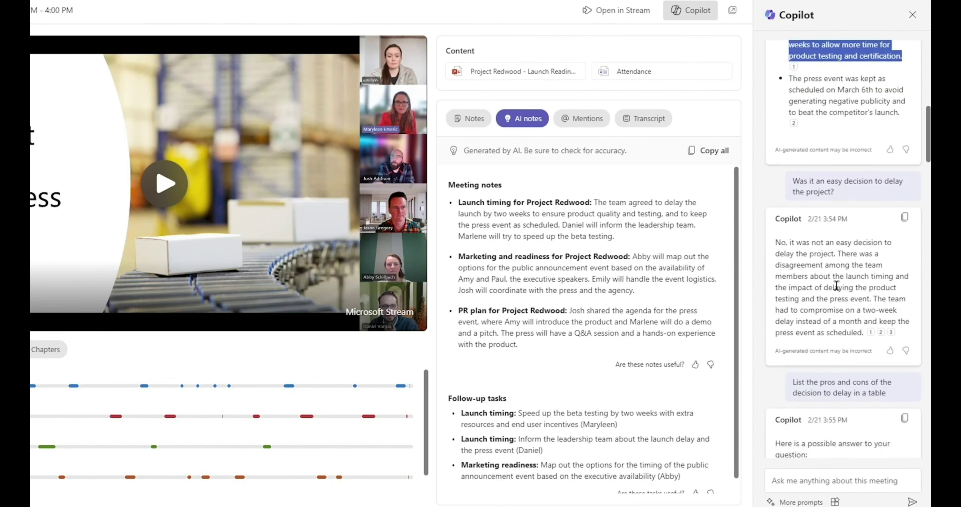
drag(792, 183, 848, 194)
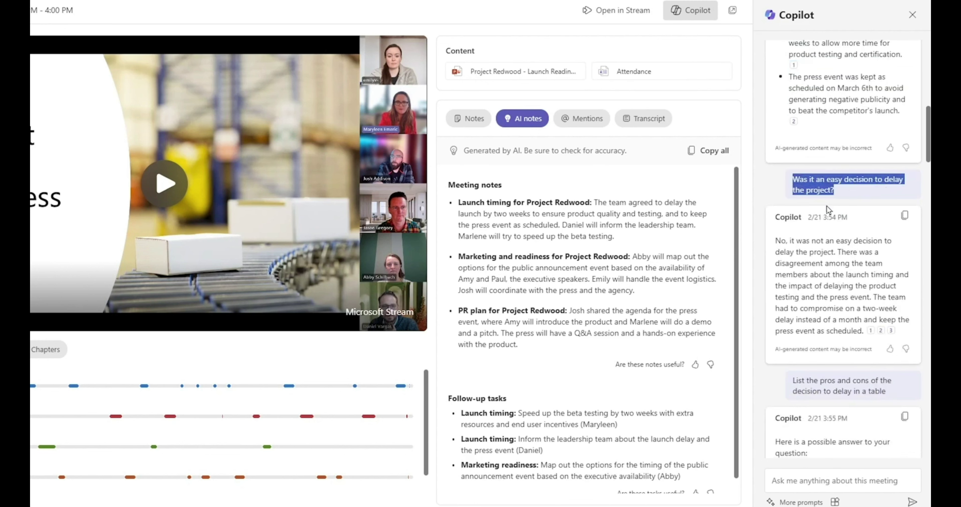
drag(775, 241, 885, 265)
click(837, 252)
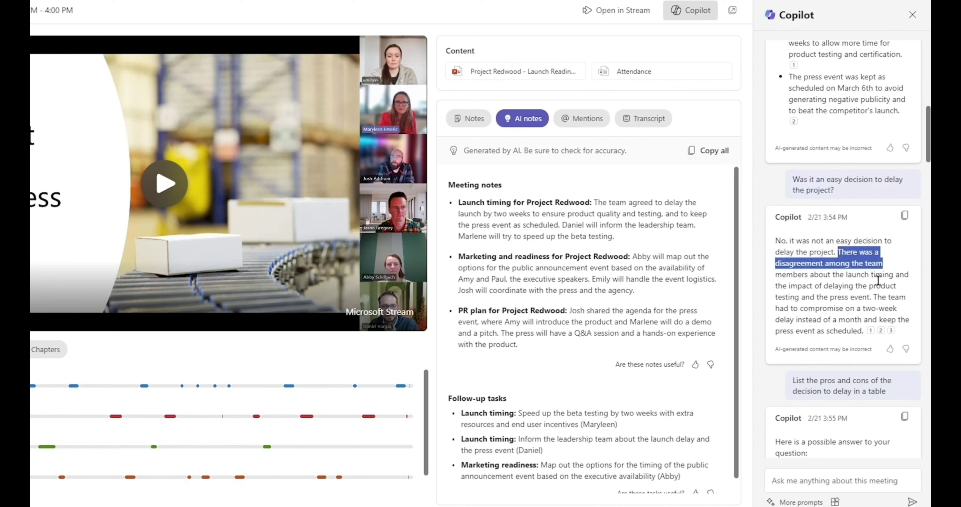
click(874, 296)
drag(874, 296, 905, 319)
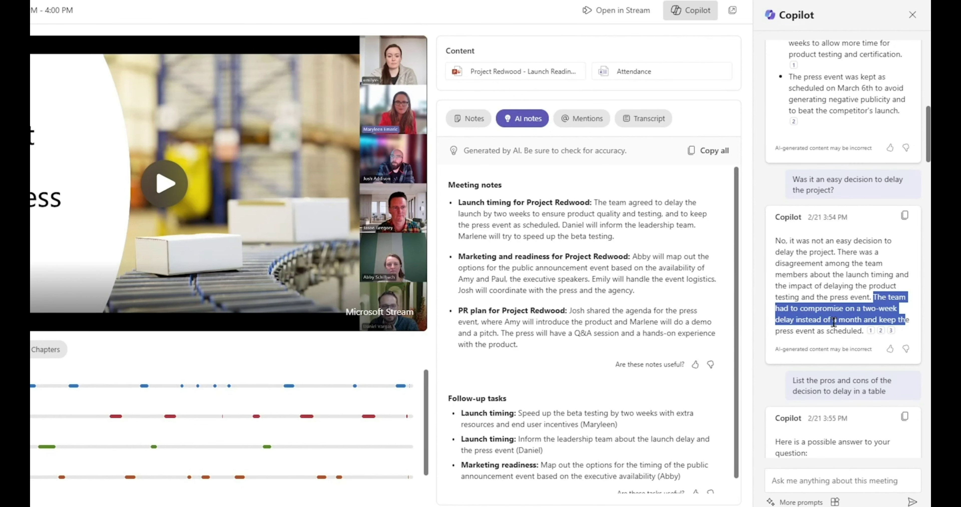
Step: Examine the table of pros and cons of delaying the launch and check the transcript citations behind its first-row entries
scroll(833, 321, down, 3)
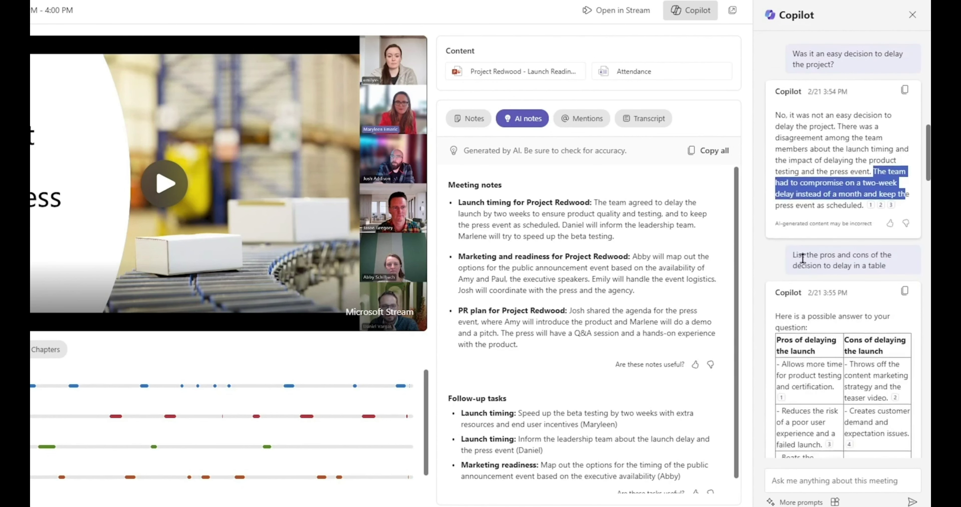
drag(792, 258, 892, 267)
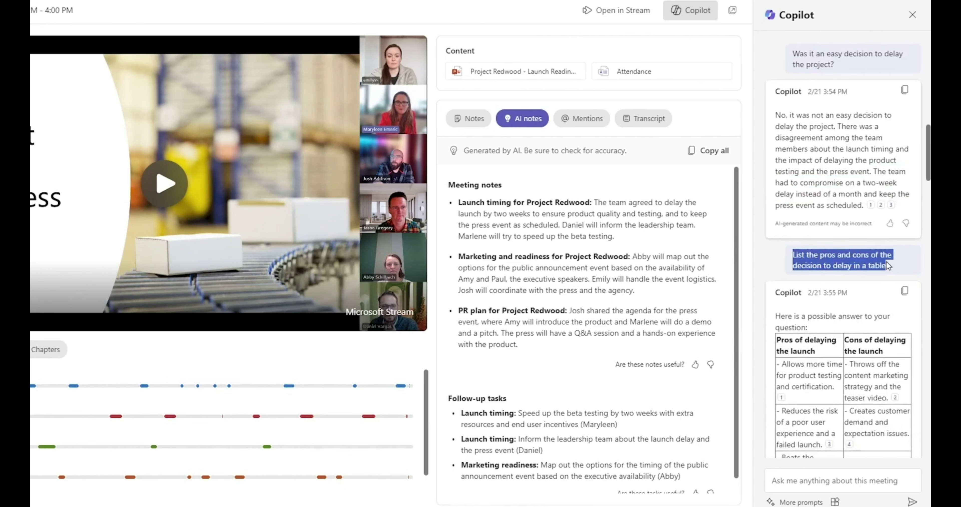
scroll(828, 220, down, 3)
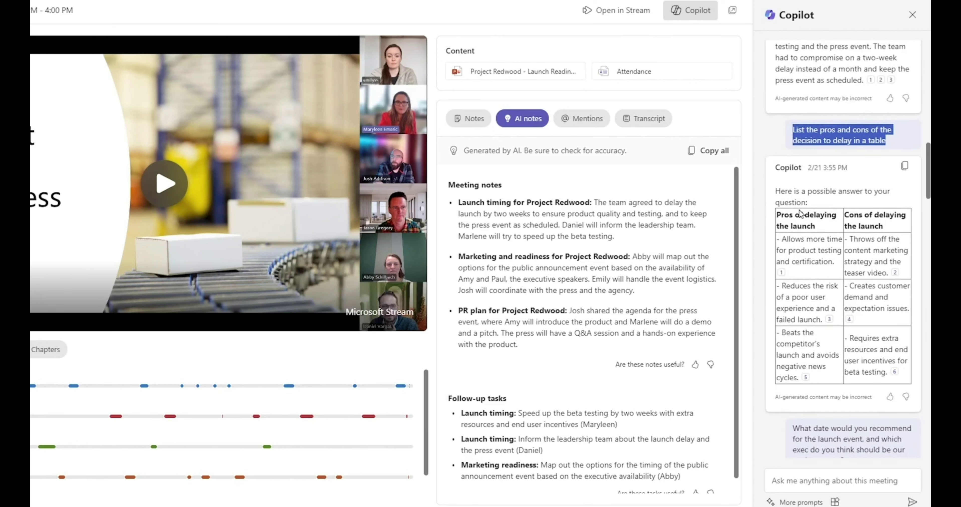
drag(781, 238, 838, 267)
mouse_move(782, 275)
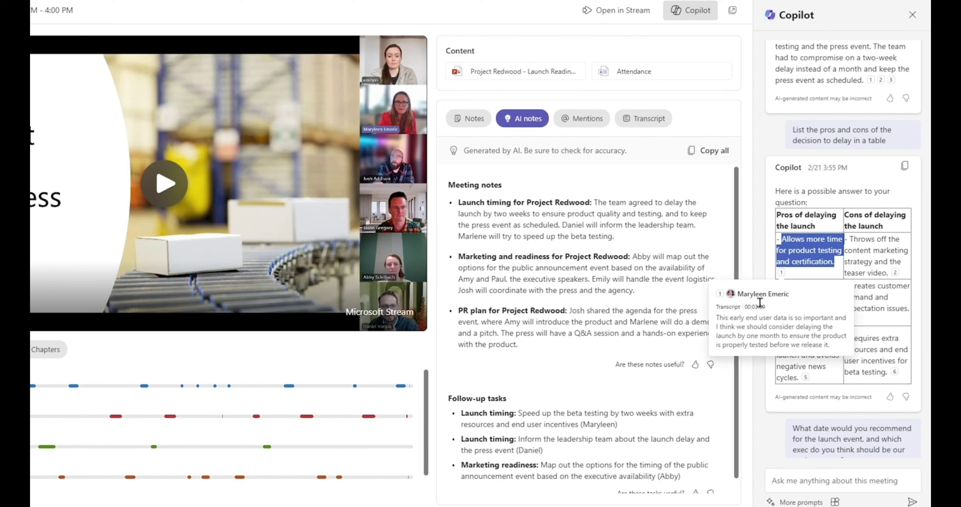
click(847, 240)
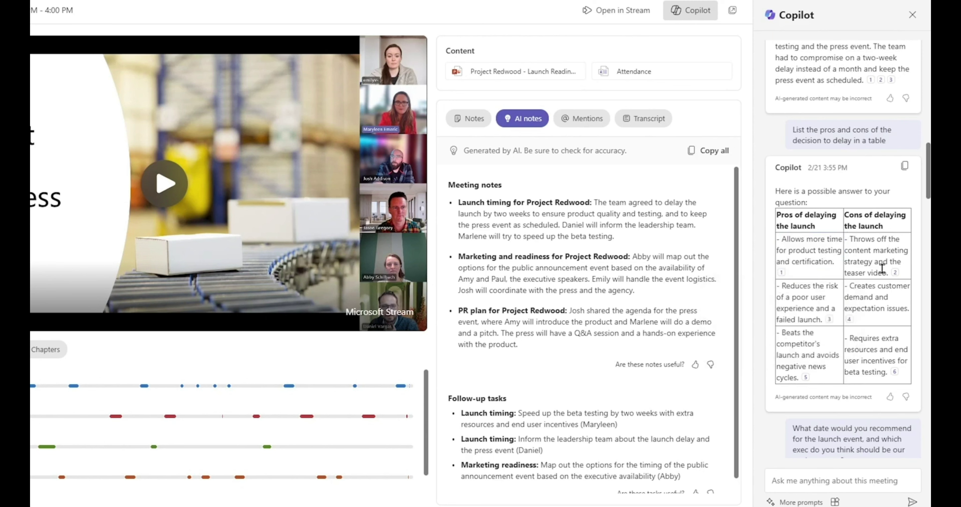
mouse_move(895, 275)
Step: Examine Copilot's recommendation for the launch event date and executive spokesperson, including the transcript citation supporting the date
scroll(815, 252, down, 7)
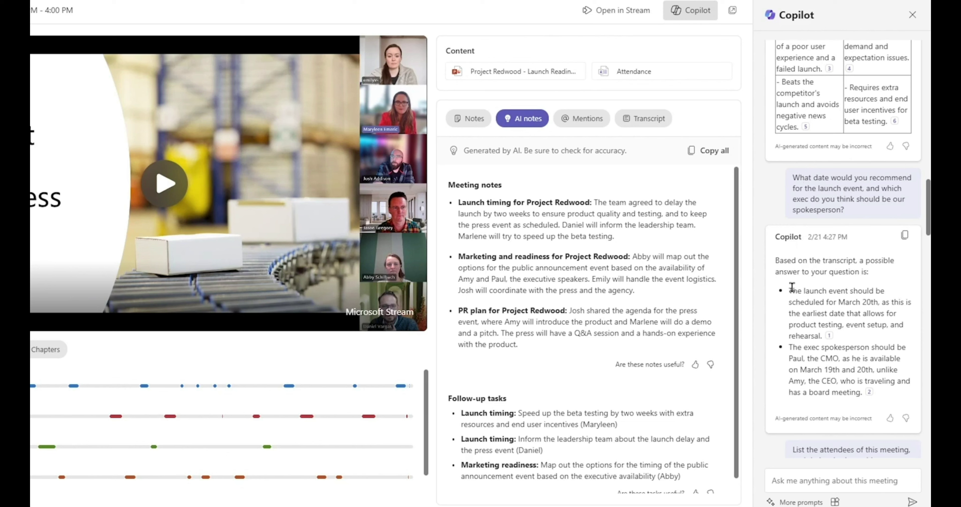
drag(788, 291, 880, 305)
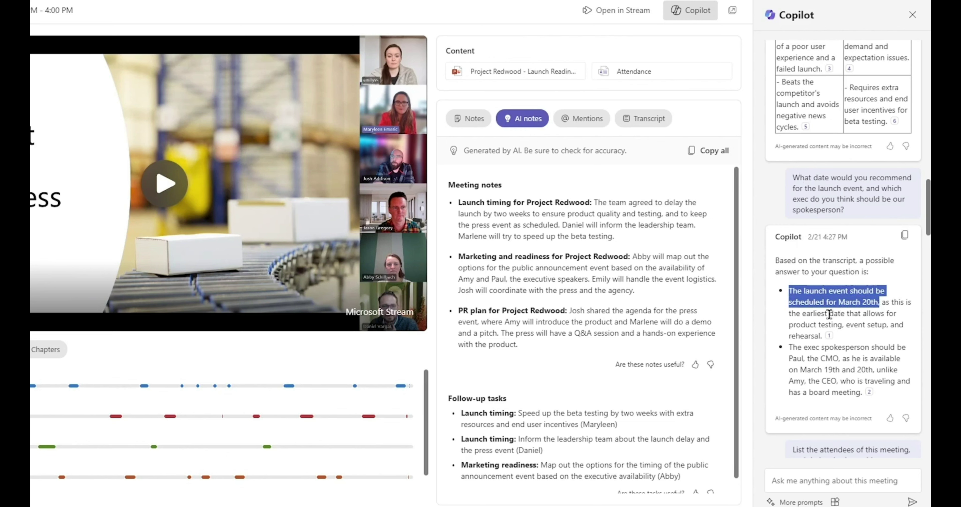
drag(789, 313, 832, 322)
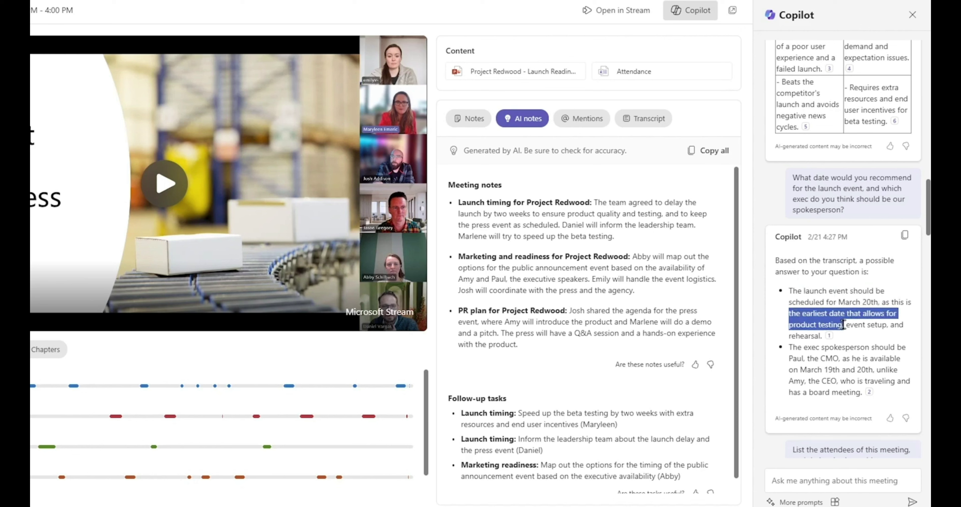
click(842, 325)
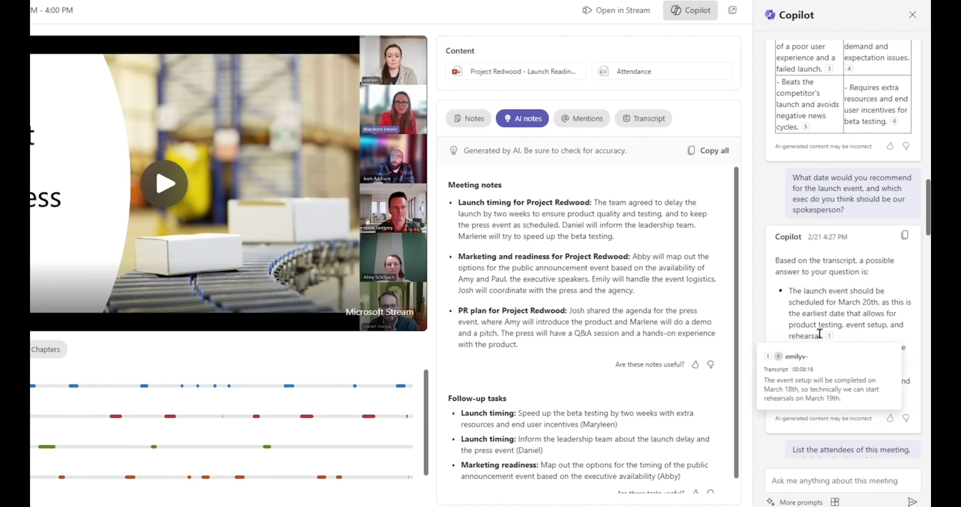
drag(789, 349, 849, 358)
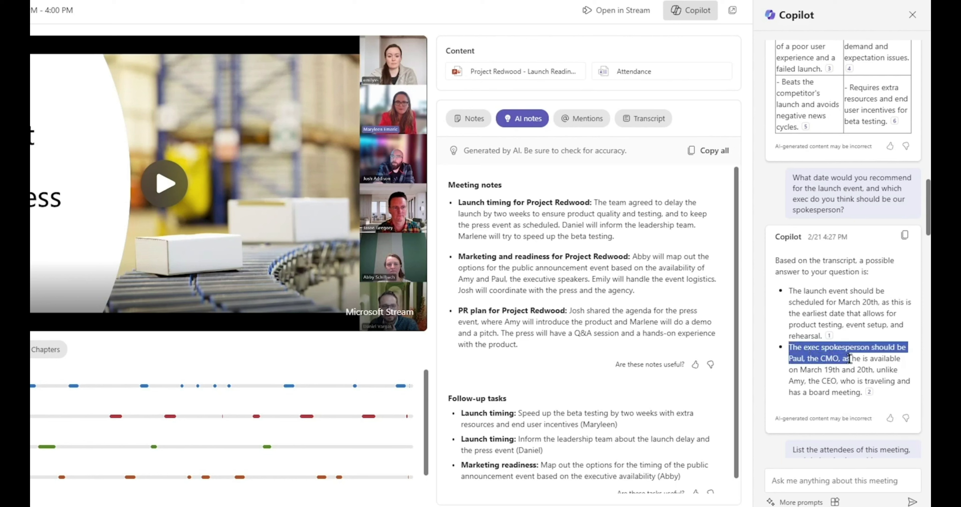
click(828, 368)
double_click(870, 368)
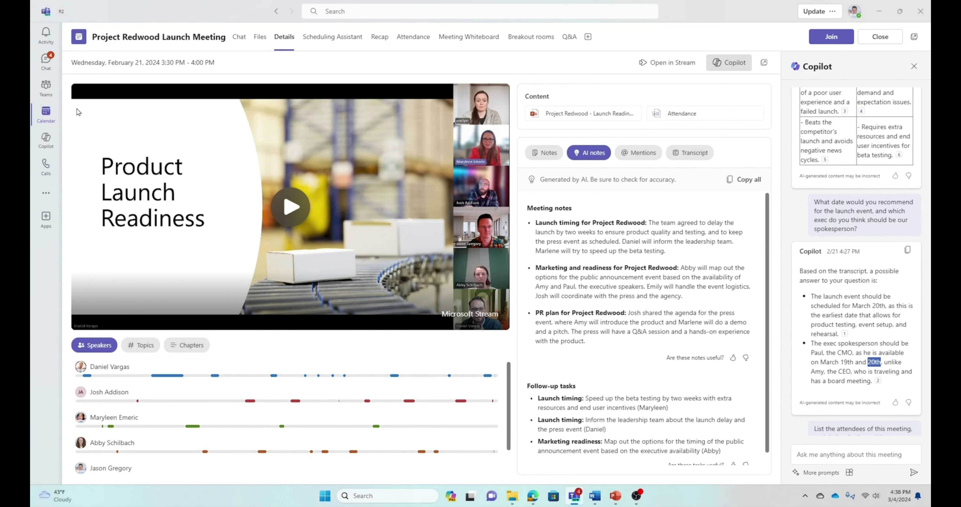
Step: Ask the Copilot chat to summarize key Project Redwood emails from the past few days in a table with topic, update and action columns, including deadlines
click(46, 139)
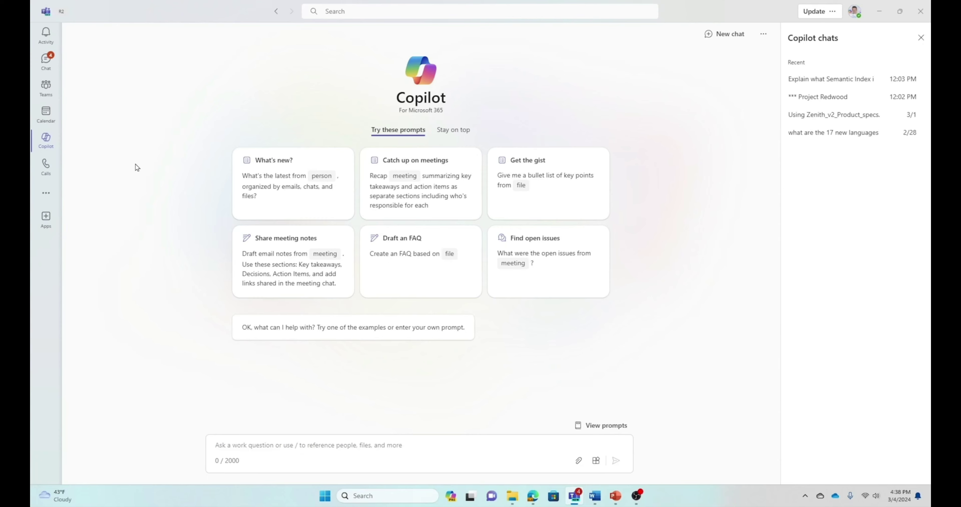
click(277, 442)
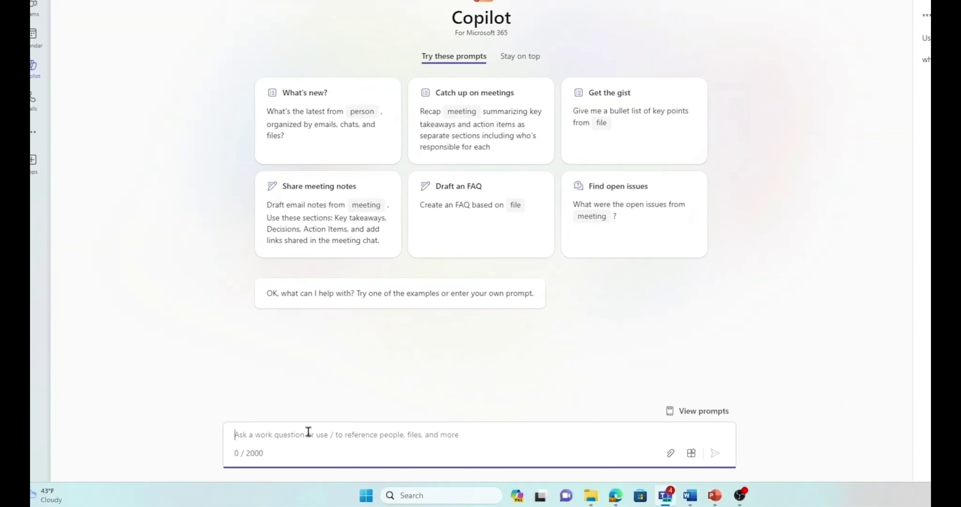
text(Summarize key emails from the past few days relating to Project Redwood for me. Organize the updates in a tabl)
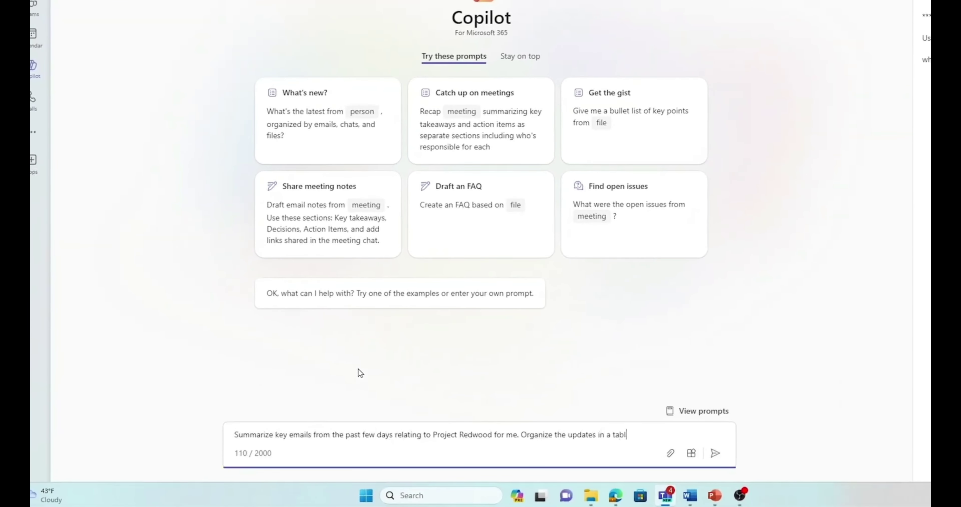
text(e, with columns for topic, update and the action where I am mentioned, and include any deadlines if provided.)
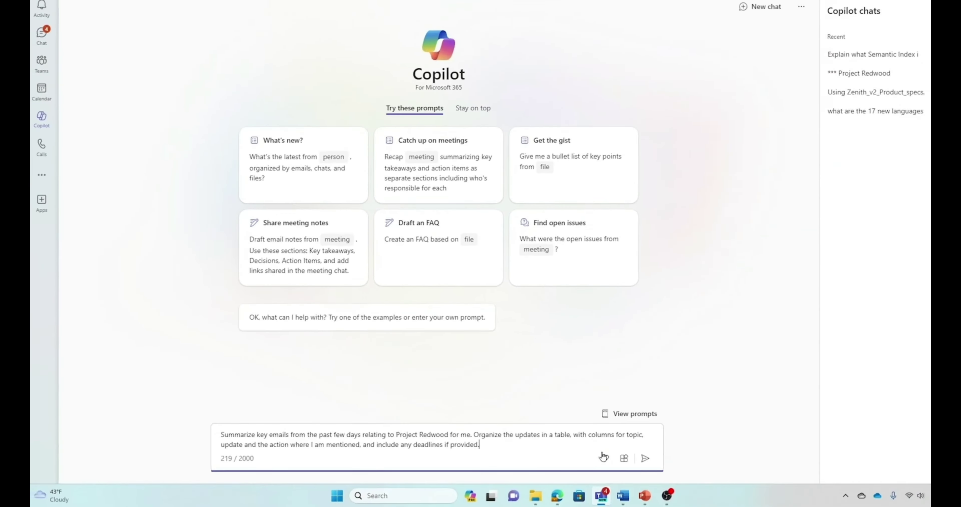
click(645, 458)
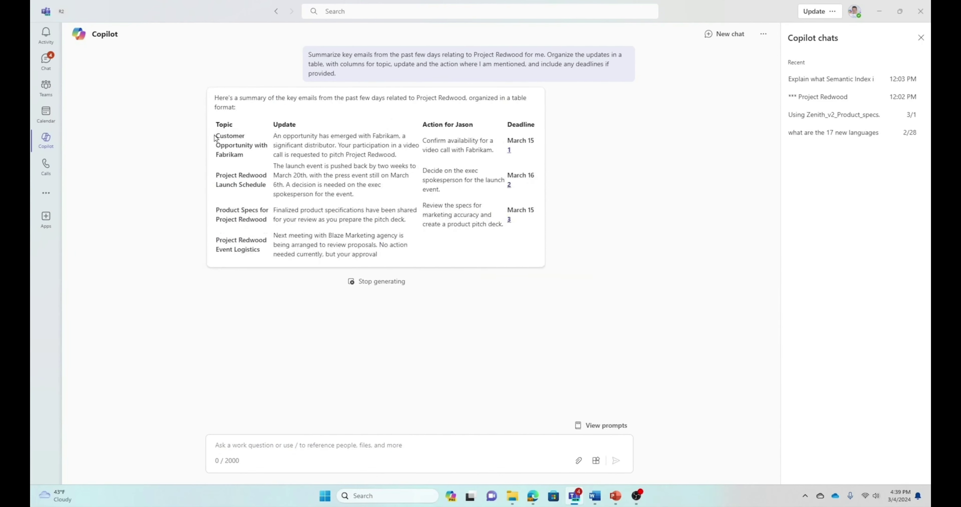
Step: Review the email summary table's Fabrikam opportunity, launch schedule and product specs rows, including the action on the Fabrikam call
drag(216, 138, 243, 154)
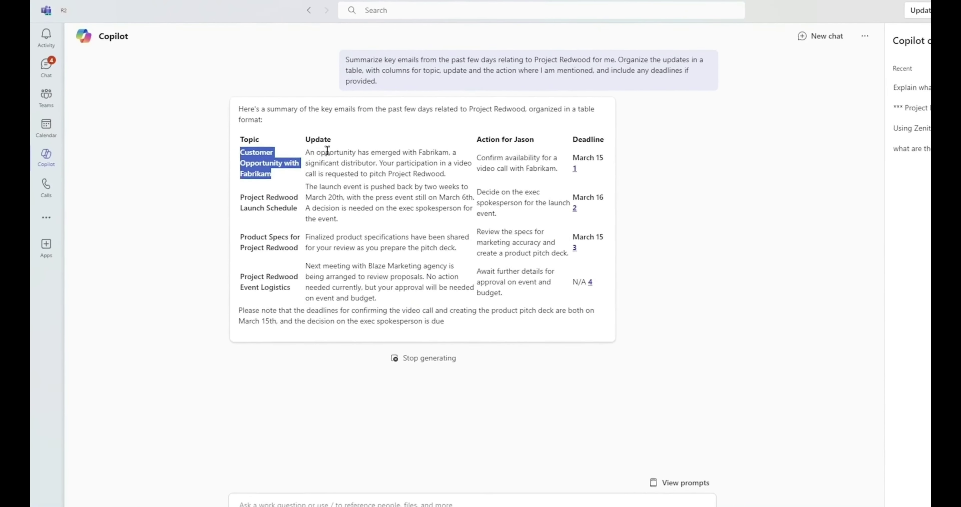
drag(477, 157, 586, 180)
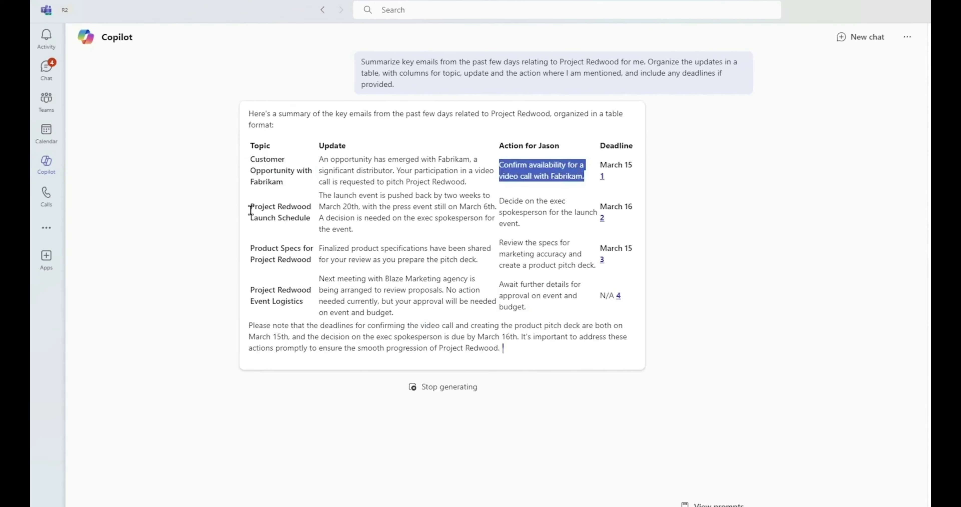
drag(320, 215, 488, 211)
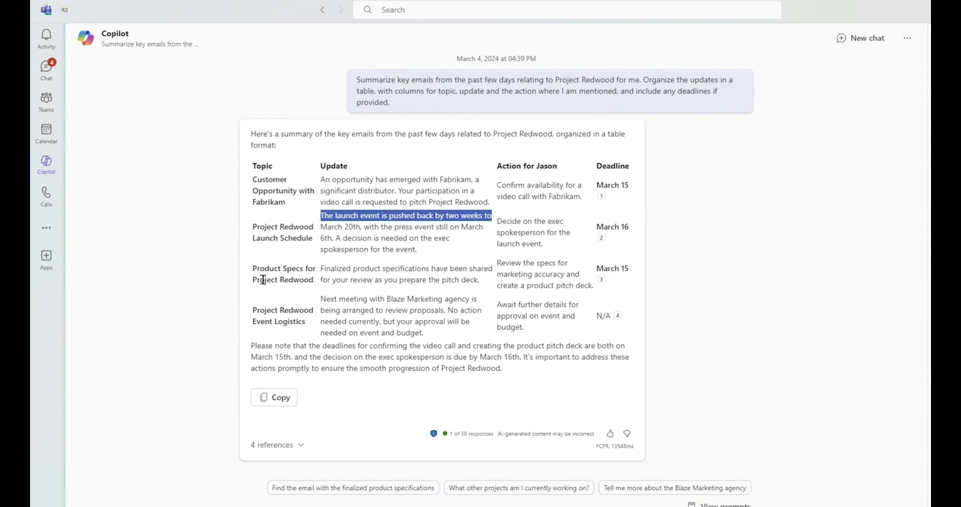
drag(253, 270, 310, 279)
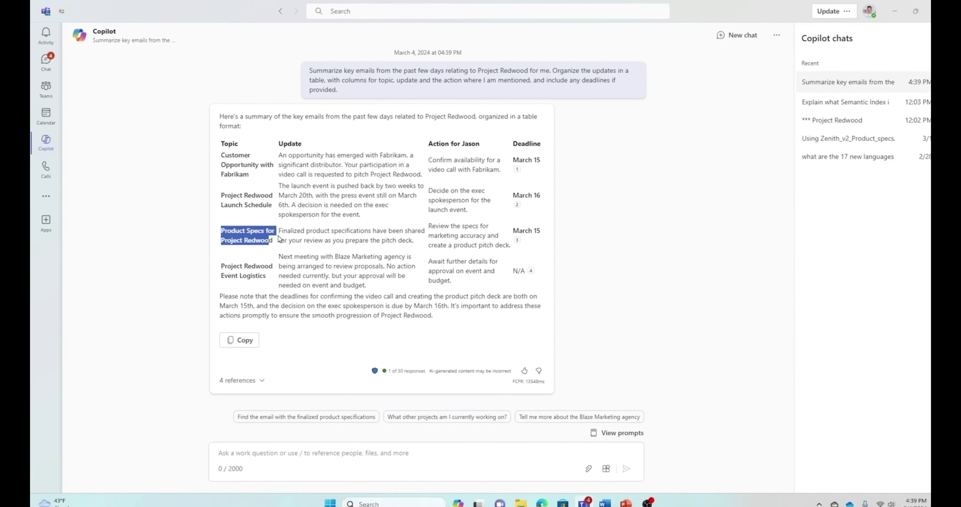
click(285, 230)
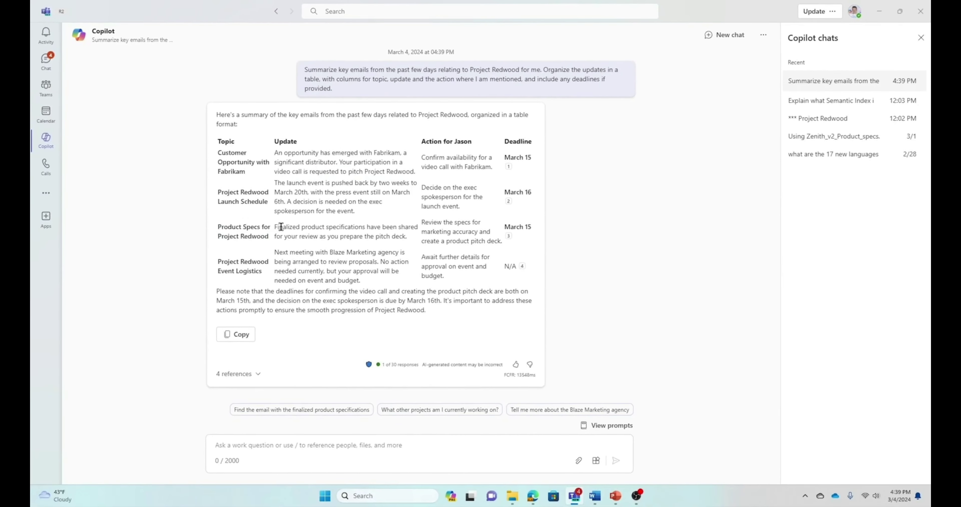
drag(360, 226, 398, 228)
click(410, 240)
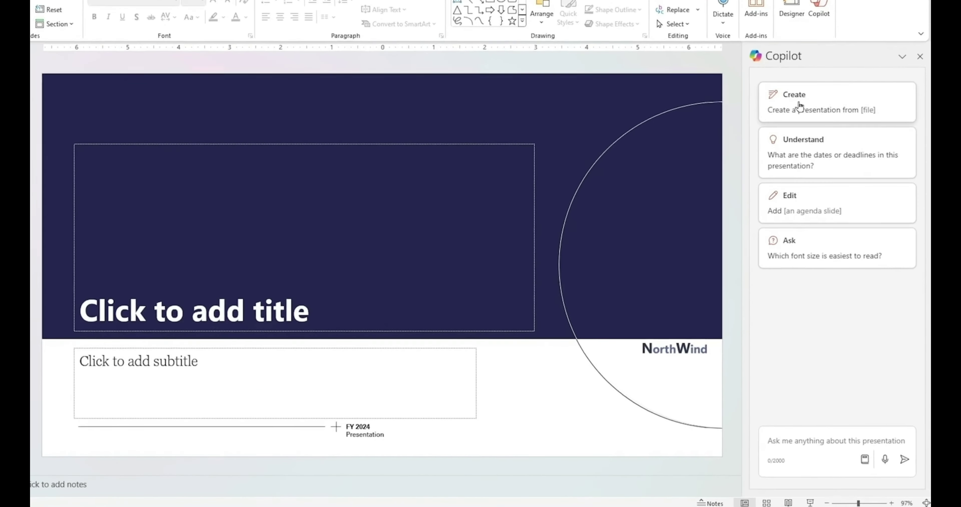
Step: Have Copilot create a presentation from the Word document Zenith_v2_Product_specs.docx
click(799, 107)
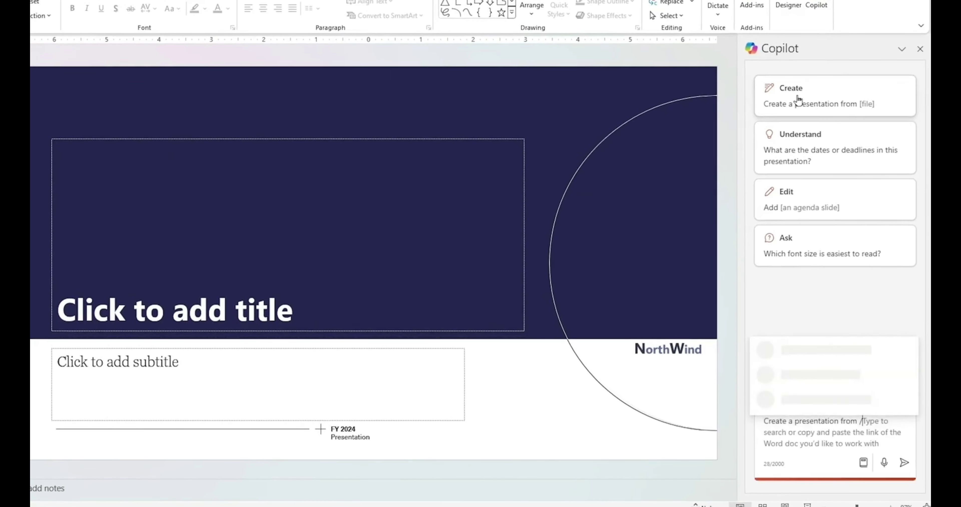
click(816, 340)
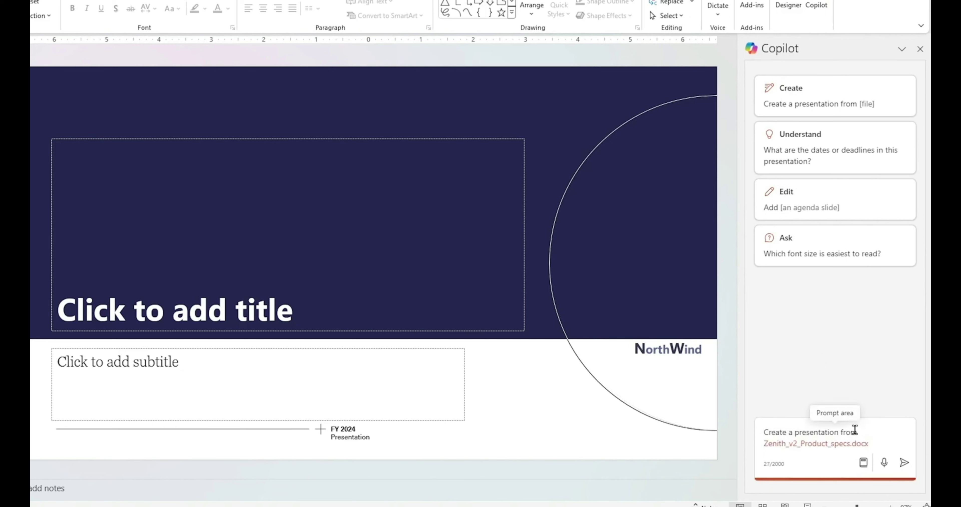
click(903, 464)
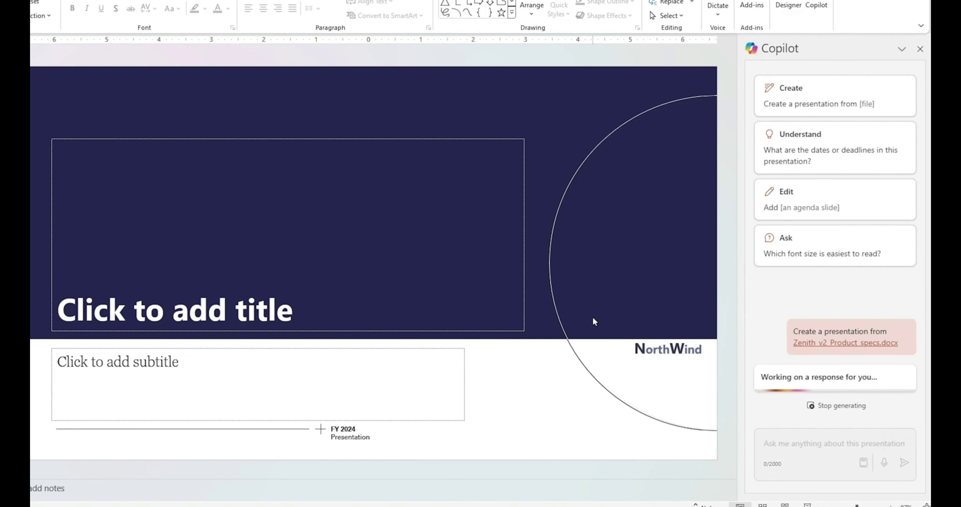